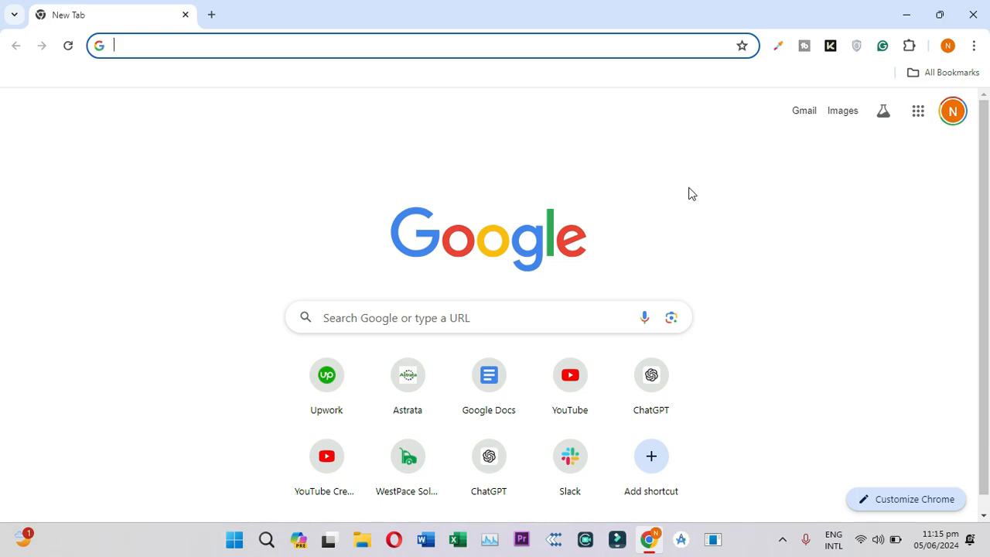
- Search the web for "draw io" and open the draw.io editor at app.diagrams.net
text(dr)
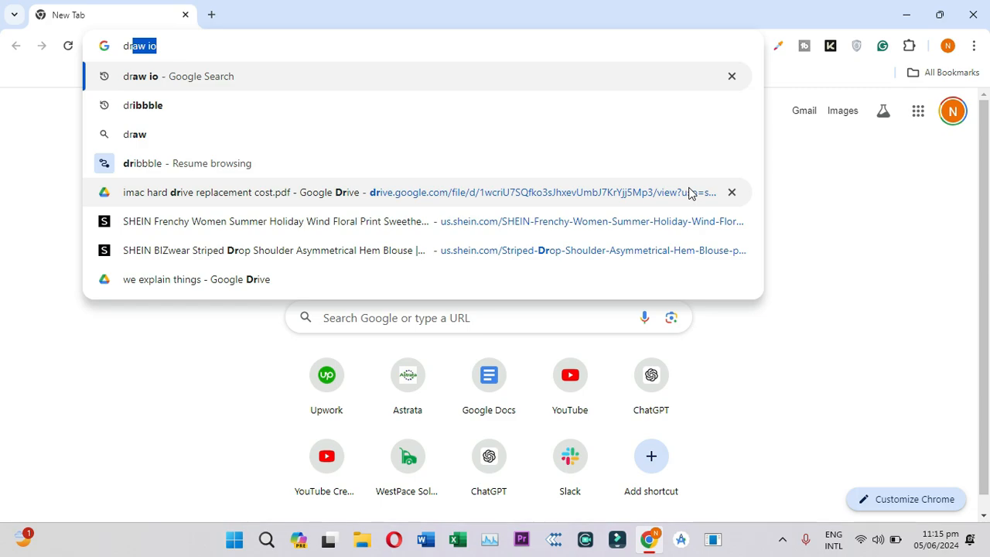
key(Return)
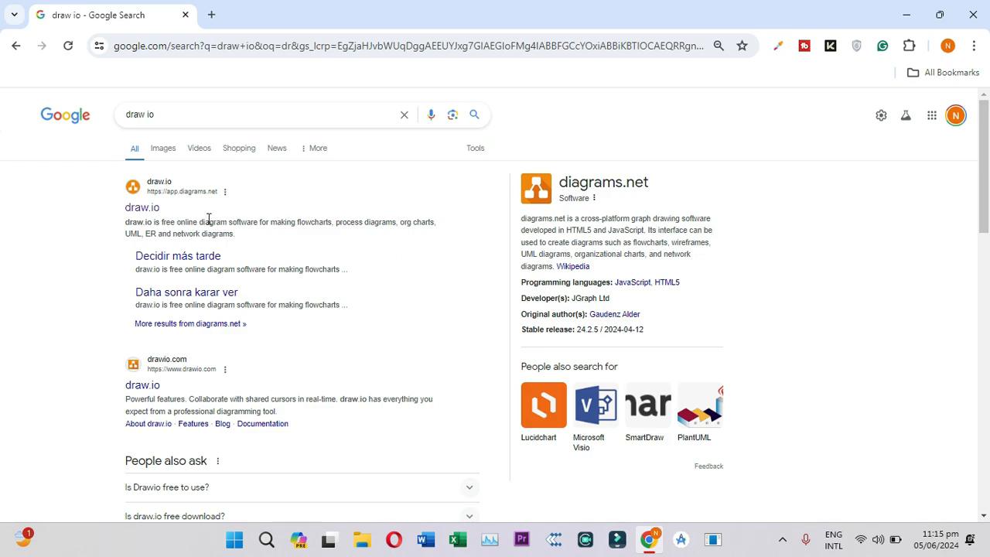
click(149, 209)
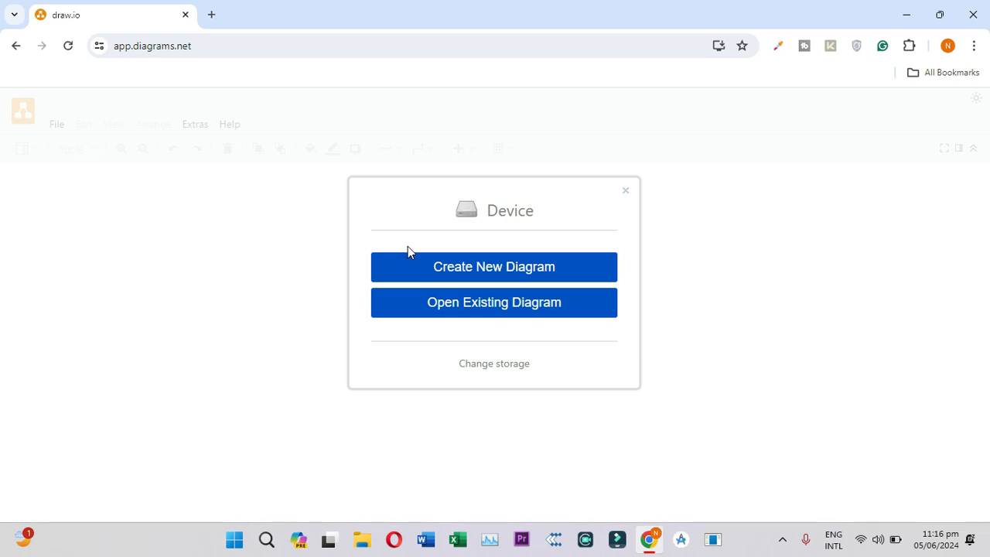
- Start a new diagram and set its filename to CompanyFlow.drawio
click(423, 264)
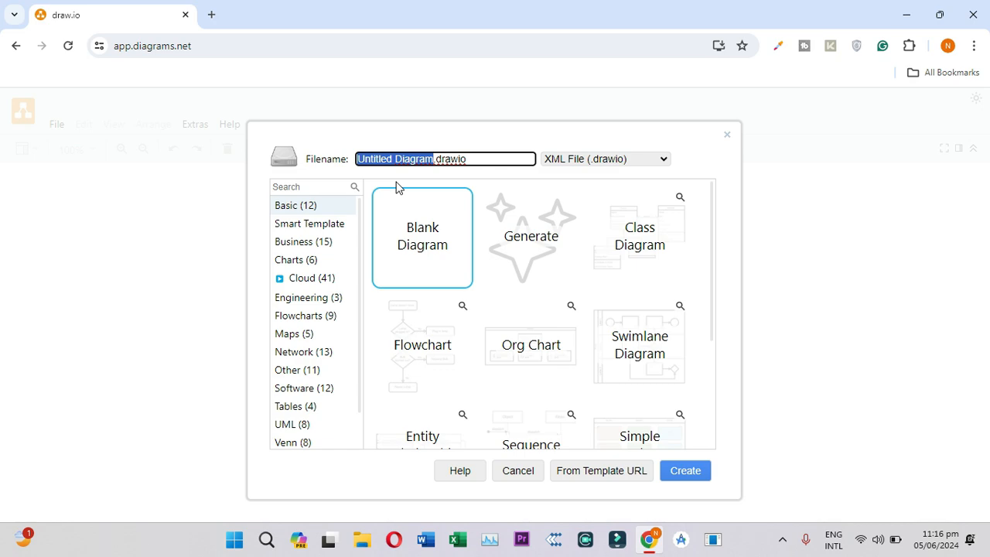
text(Comapn)
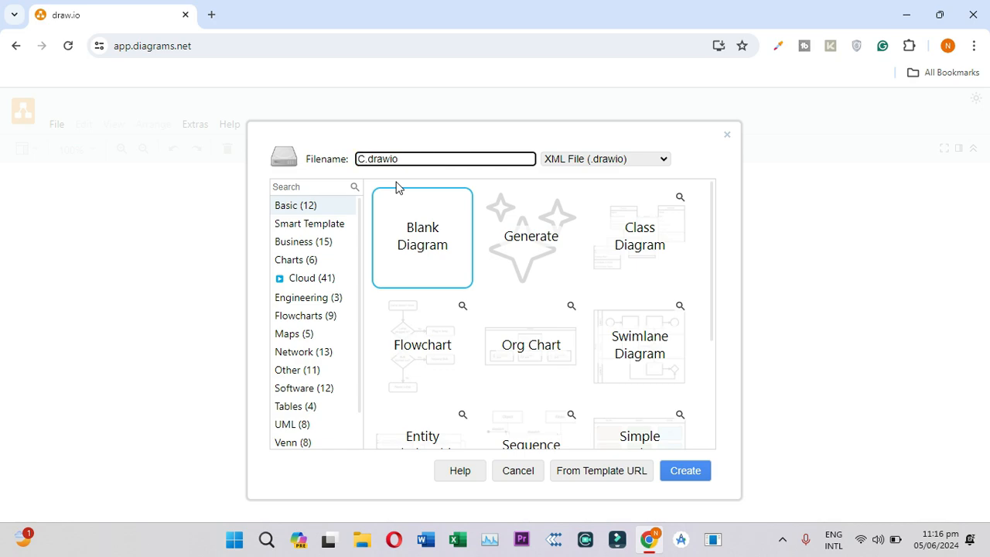
text(yFlow)
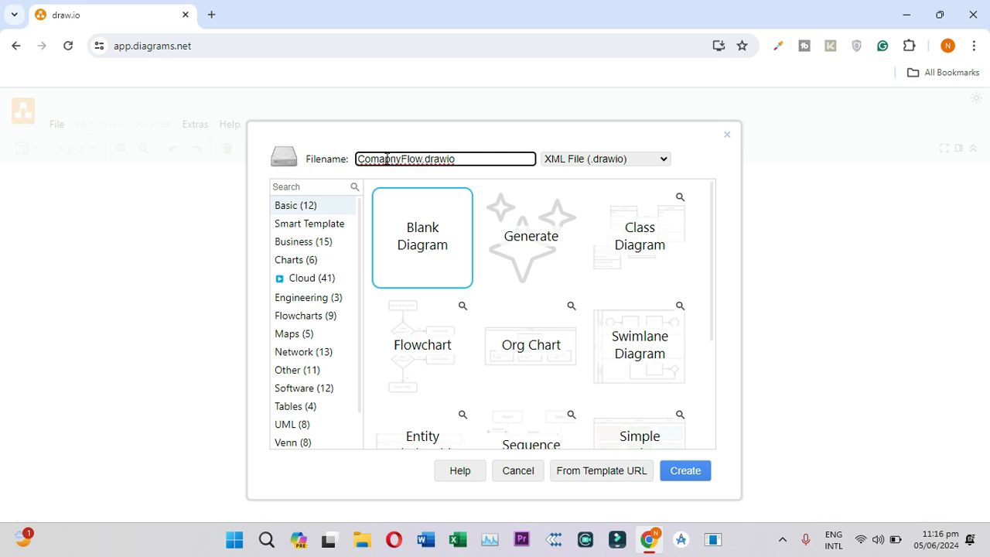
click(384, 159)
key(BackSpace)
text(a)
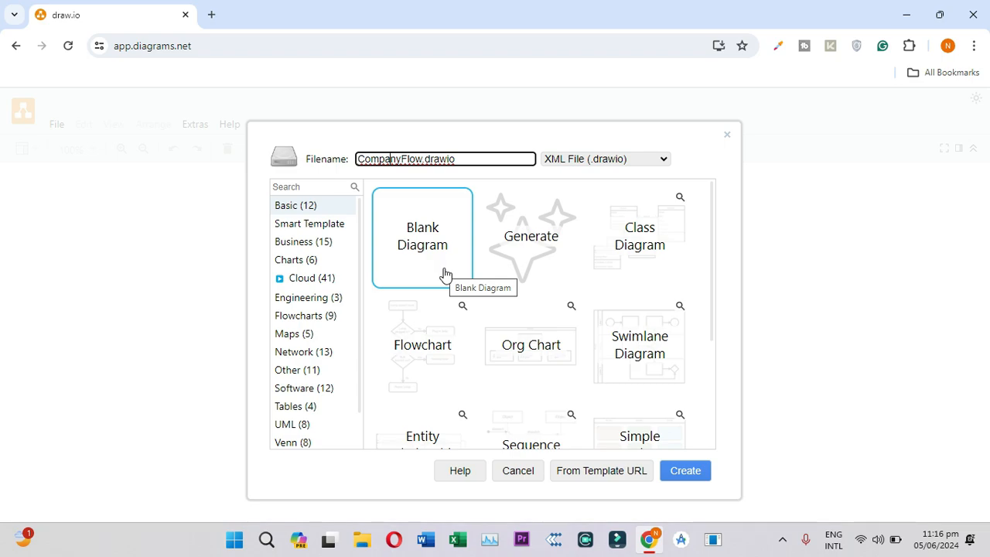
- Create the file from the Blank Diagram template, save it to the Desktop, and dismiss the Get Desktop notice
scroll(515, 331, down, 3)
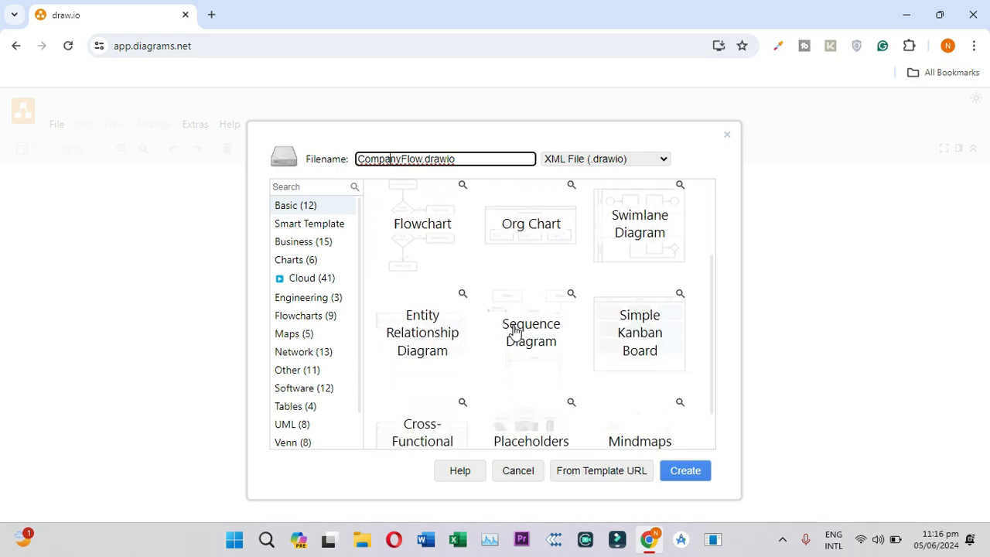
scroll(514, 331, up, 3)
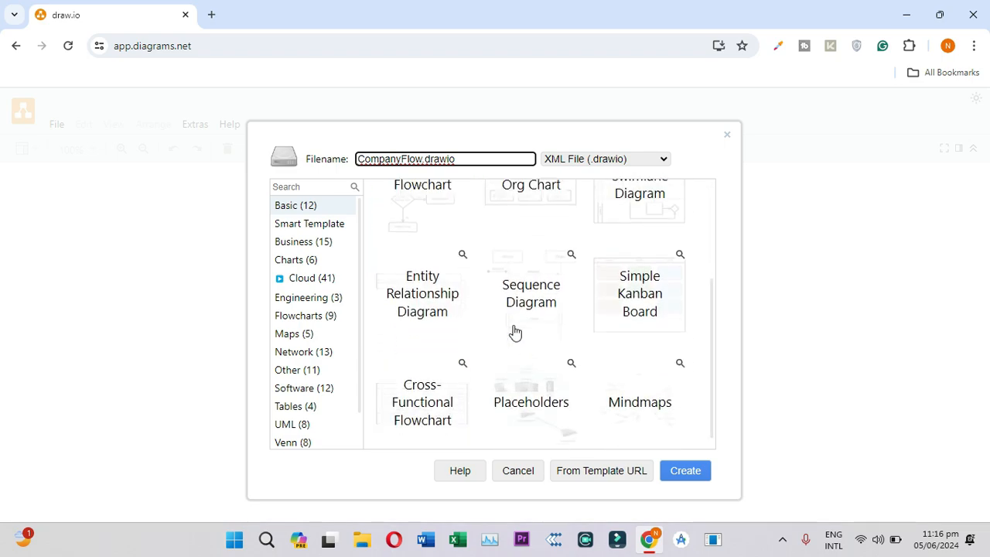
click(467, 274)
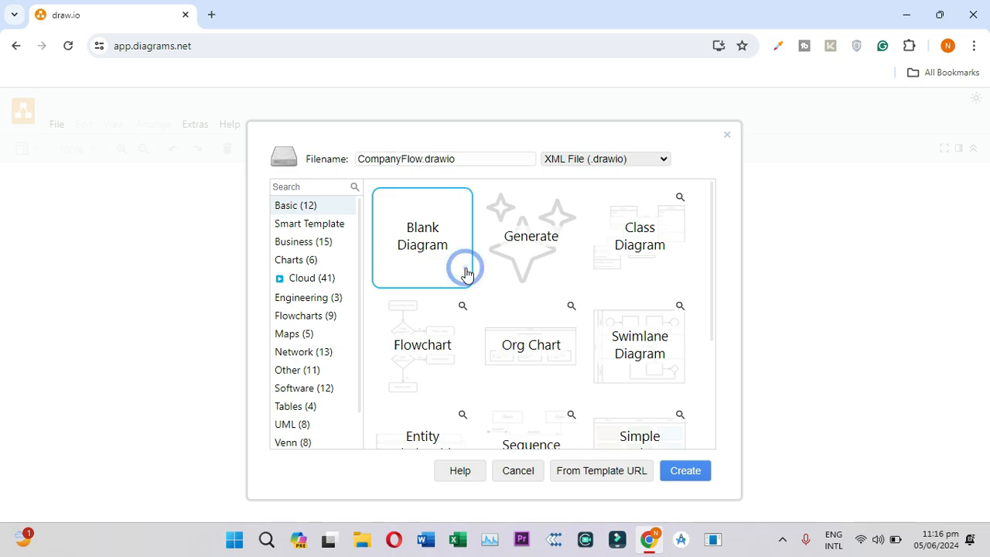
click(698, 471)
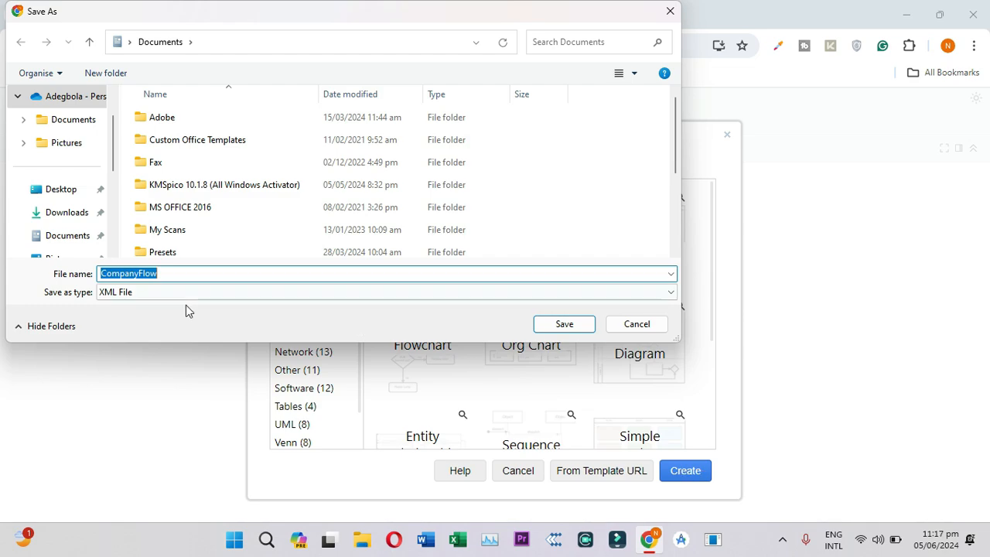
click(49, 193)
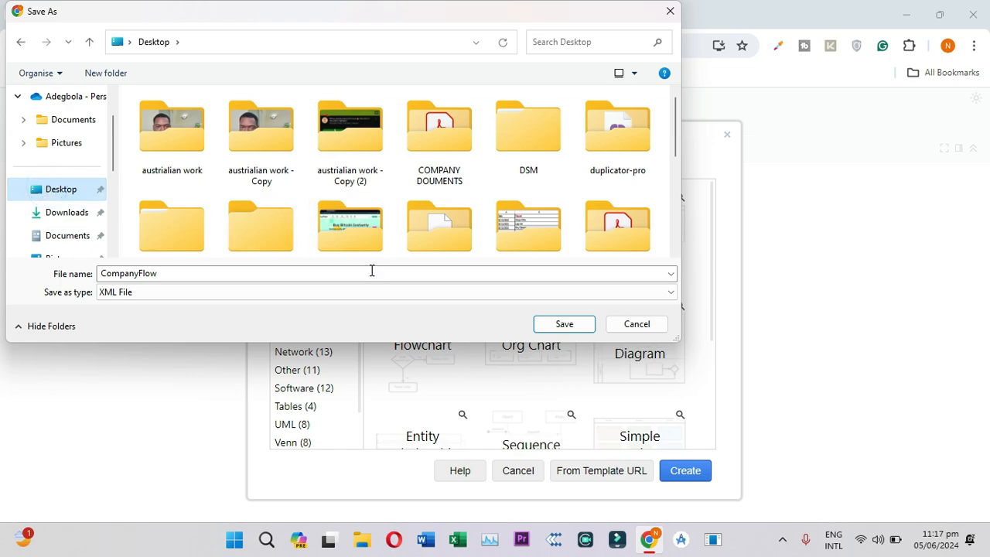
click(552, 325)
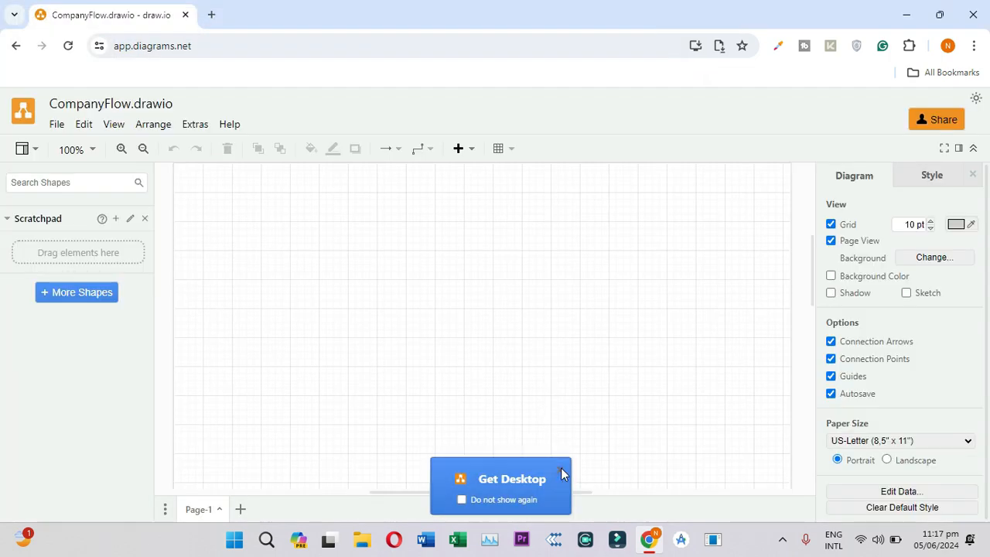
click(559, 469)
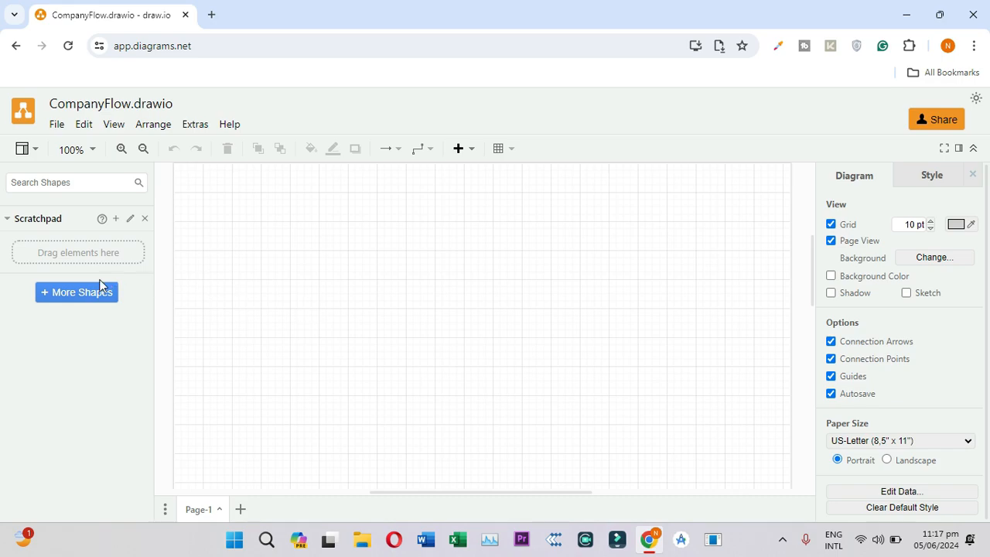
- Enable the General, Basic, Arrows, Clipart and Flowchart shape libraries
click(90, 297)
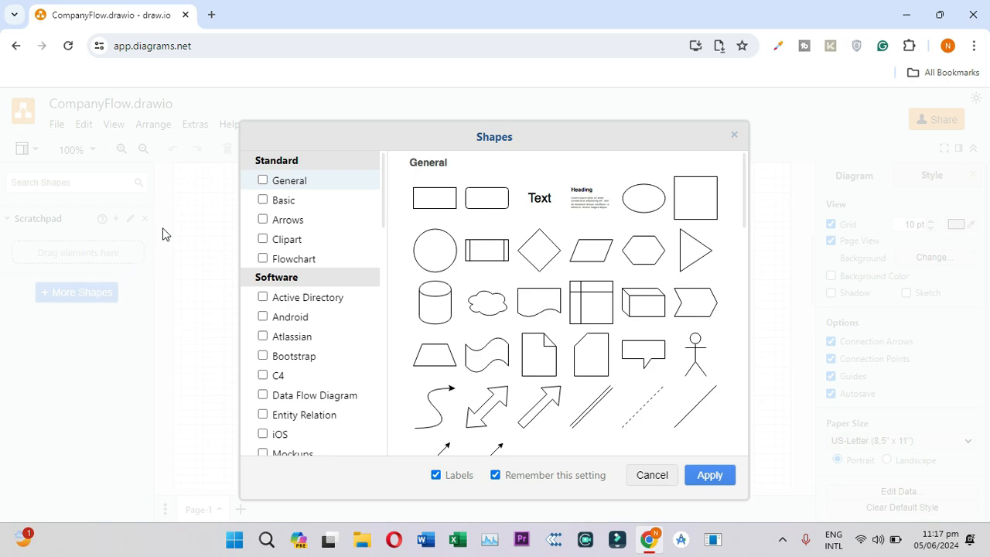
click(263, 182)
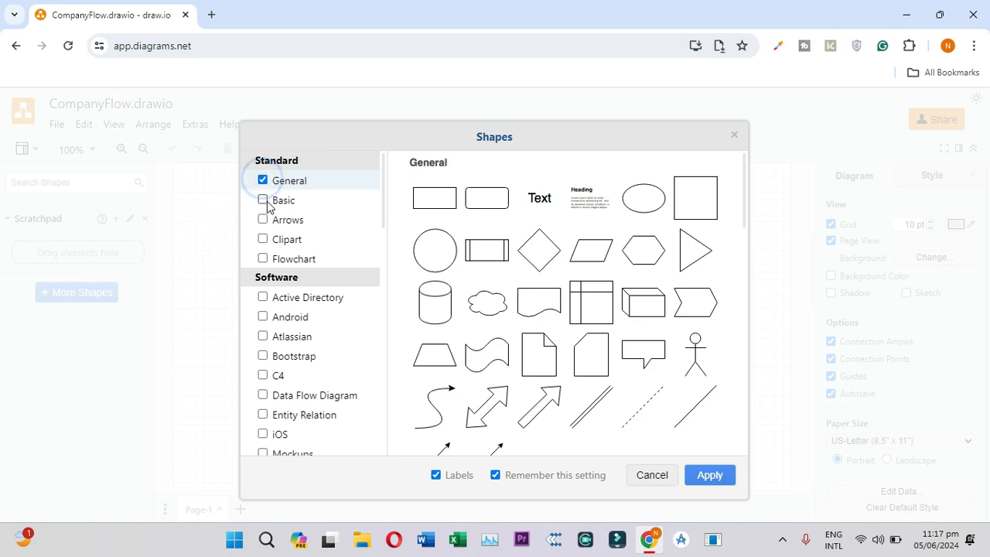
click(263, 201)
click(263, 220)
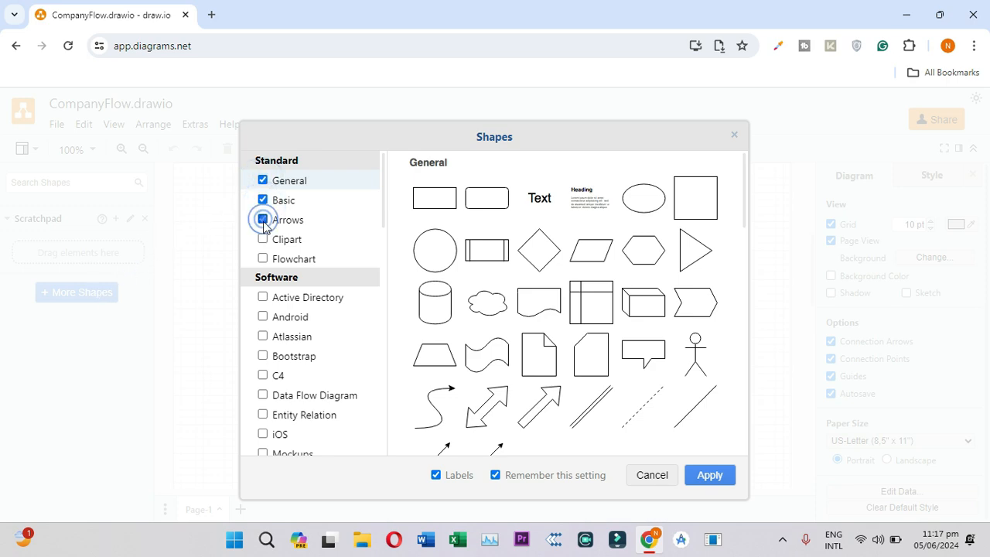
click(264, 241)
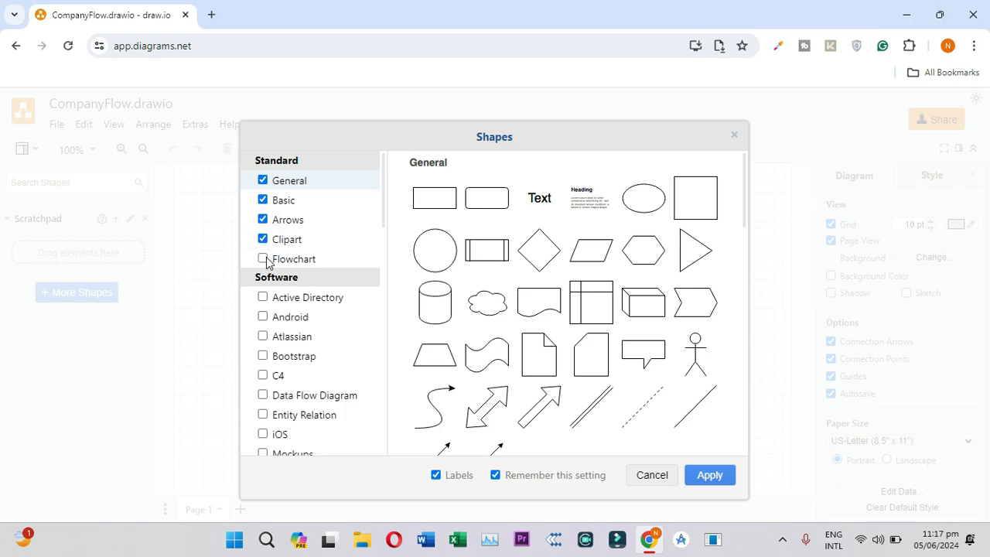
click(264, 259)
scroll(298, 325, down, 1)
scroll(298, 324, down, 6)
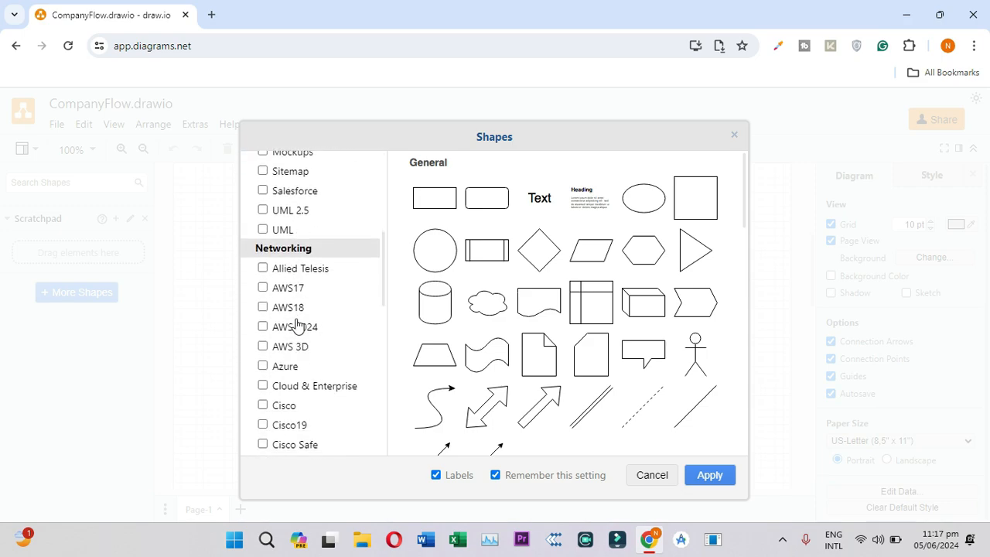
scroll(298, 325, down, 3)
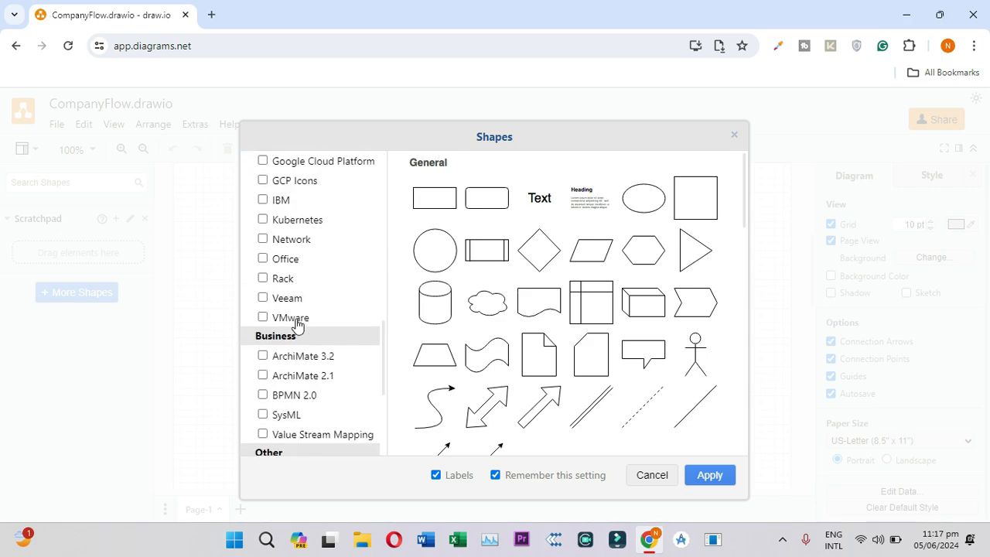
scroll(298, 325, up, 9)
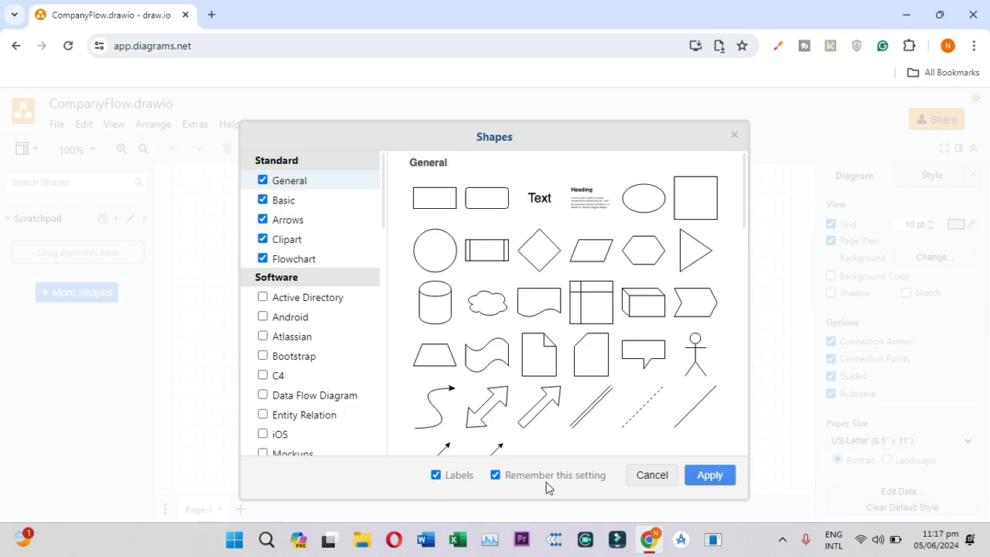
click(705, 475)
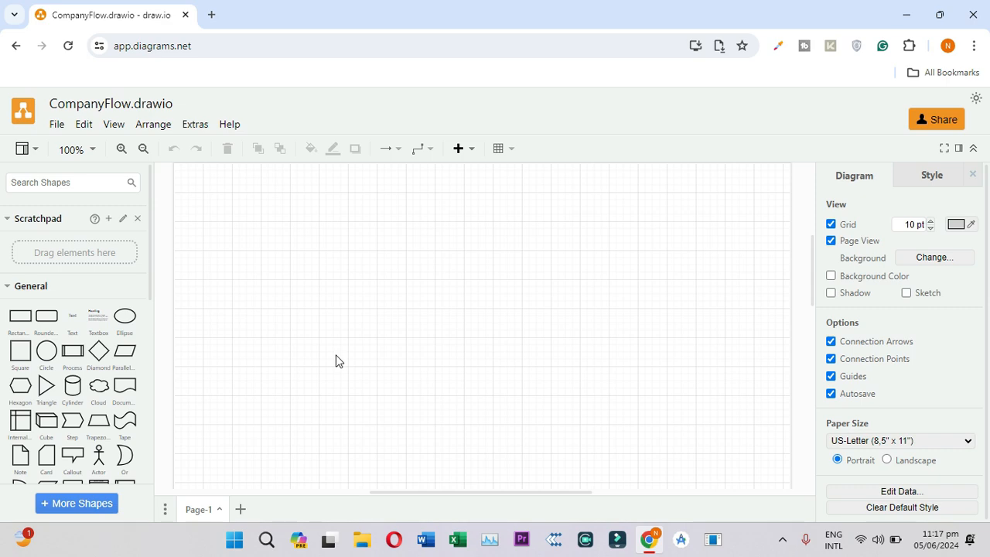
- Place a General rectangle near the upper middle of the page
scroll(98, 355, down, 2)
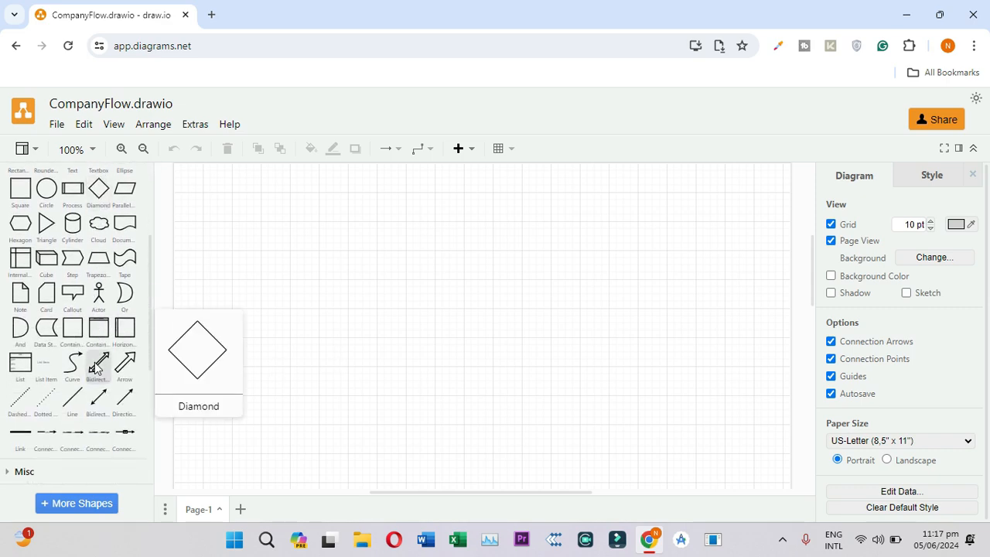
scroll(94, 365, down, 2)
scroll(95, 365, up, 2)
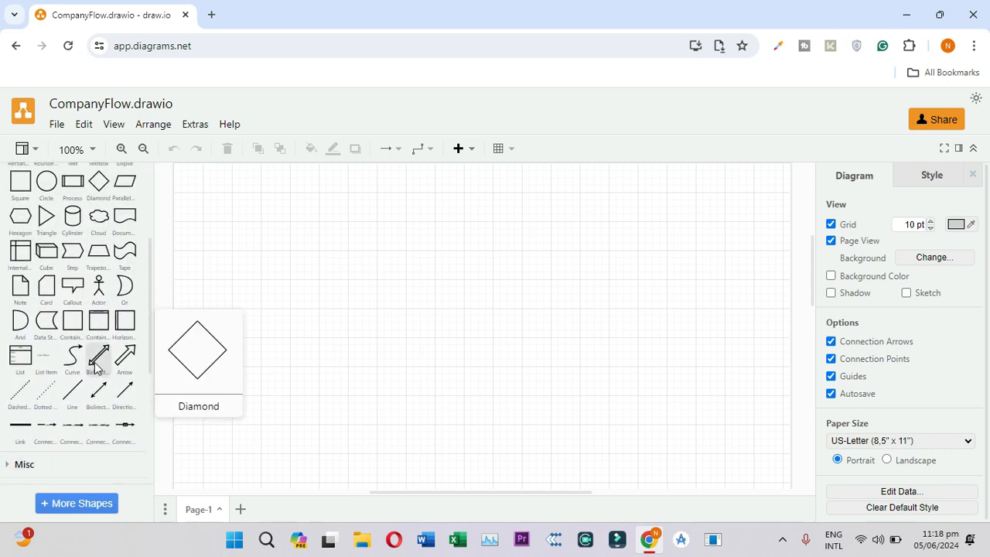
scroll(94, 368, up, 2)
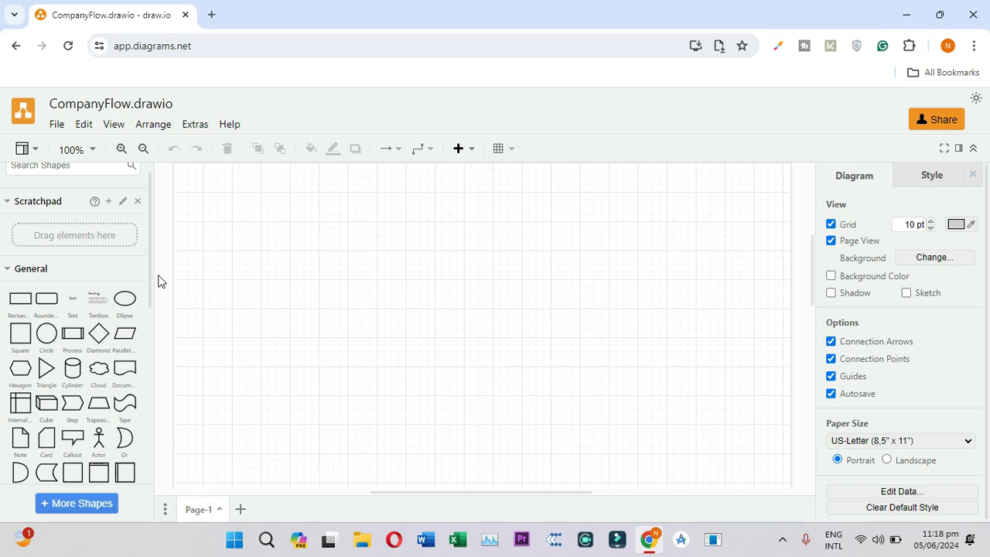
drag(18, 301, 427, 197)
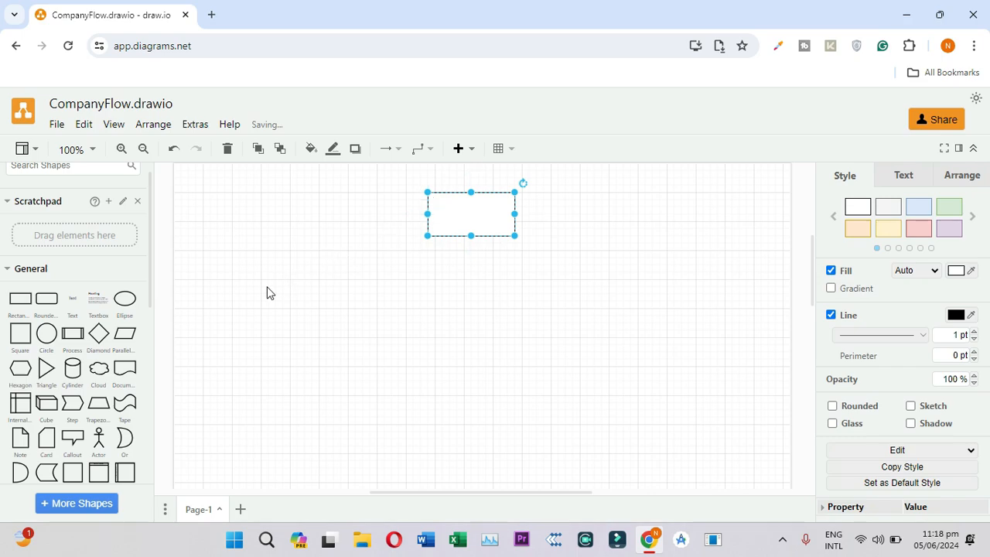
- Insert a directional connector and adjust its ends into a short vertical arrow pointing down, centred just below the rectangle
scroll(73, 382, down, 4)
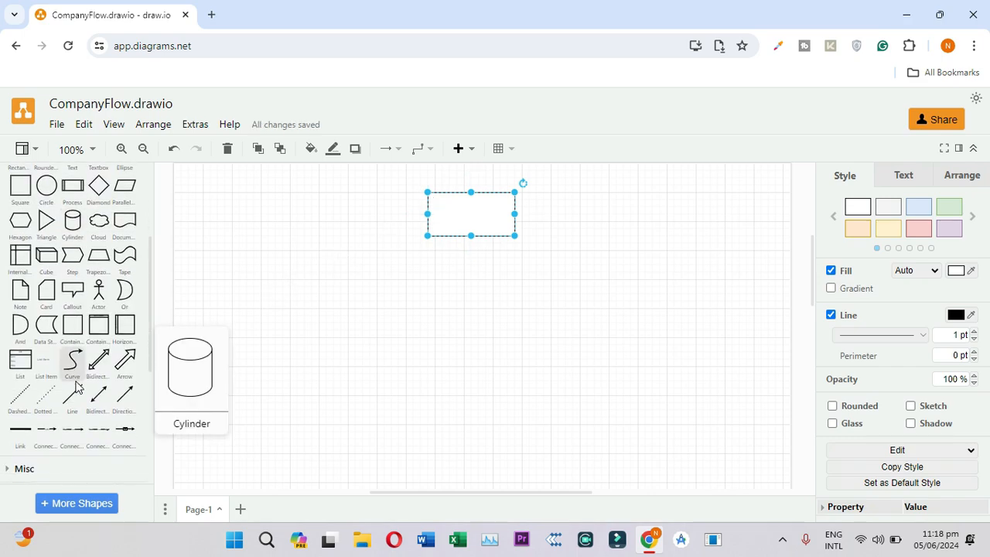
click(123, 397)
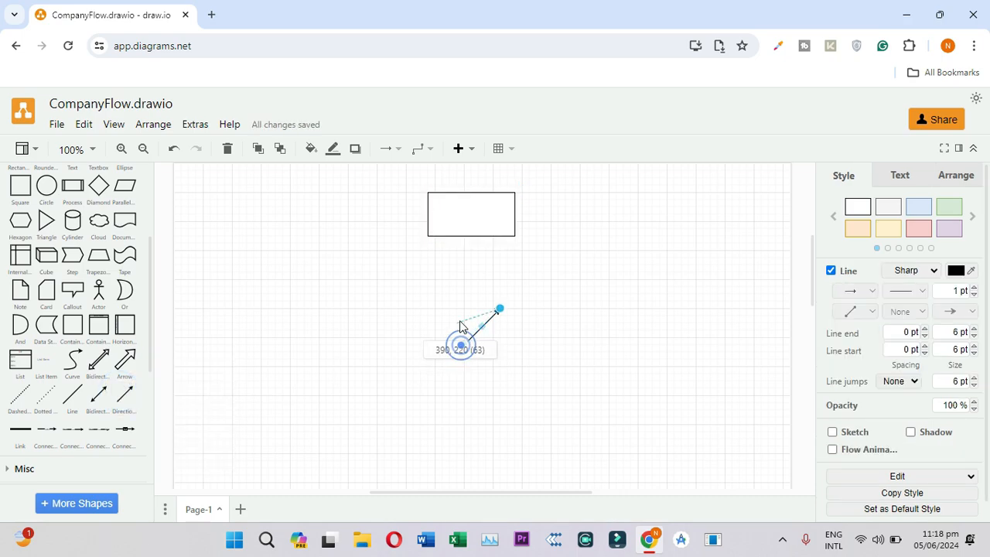
drag(462, 345, 471, 259)
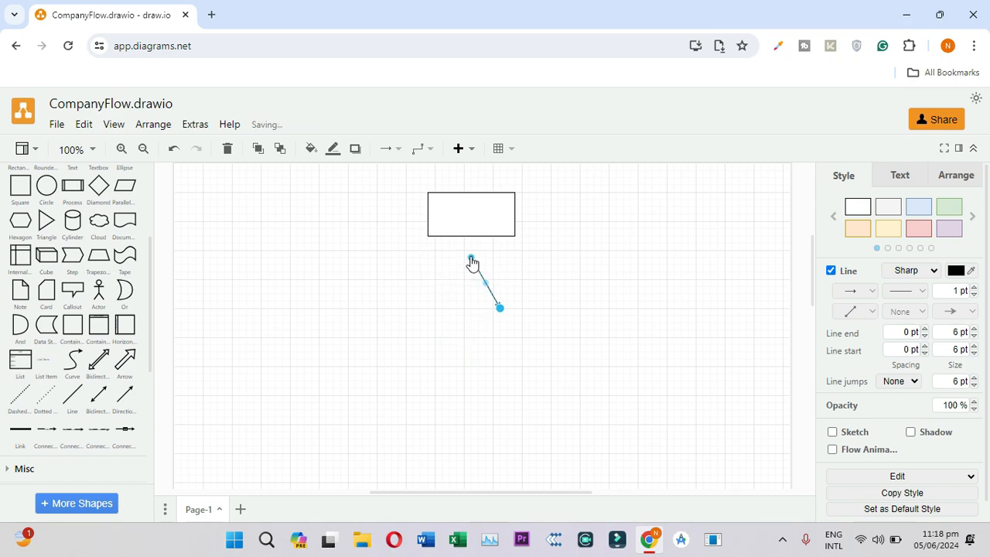
drag(500, 308, 470, 311)
mouse_move(473, 258)
mouse_down()
mouse_move(471, 240)
mouse_move(471, 251)
mouse_up()
drag(471, 311, 473, 297)
- Label the rectangle above the arrow CHAIRMAN/CEO
double_click(449, 208)
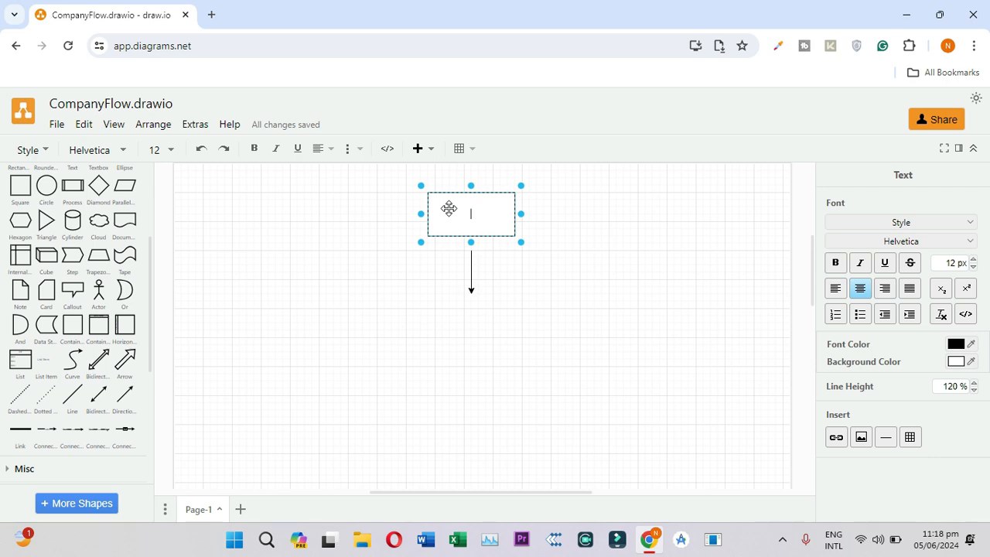
text(CHAIRMAN/C)
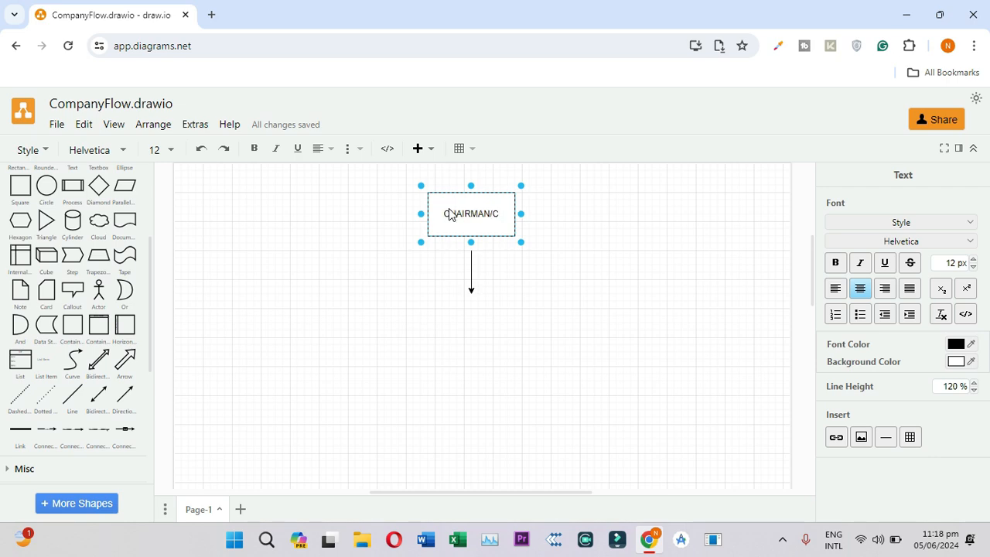
text(EO)
- Place a circle directly below the arrowhead, centred under the CHAIRMAN/CEO box
mouse_move(19, 203)
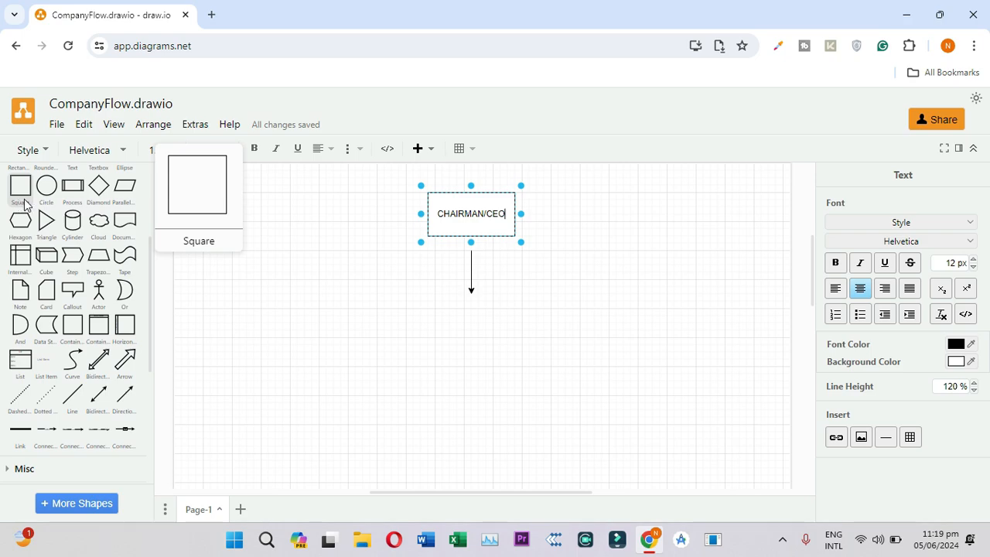
scroll(110, 222, up, 2)
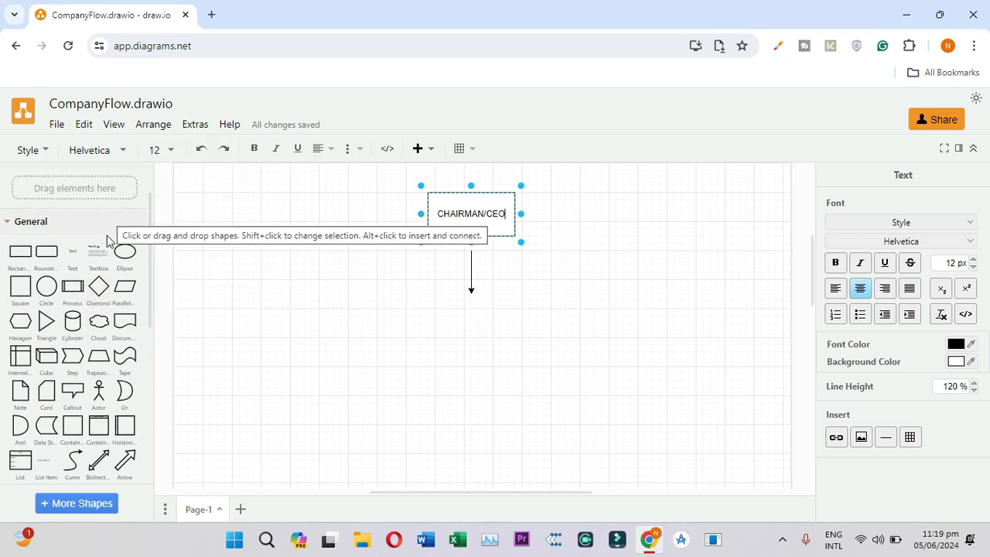
mouse_move(44, 298)
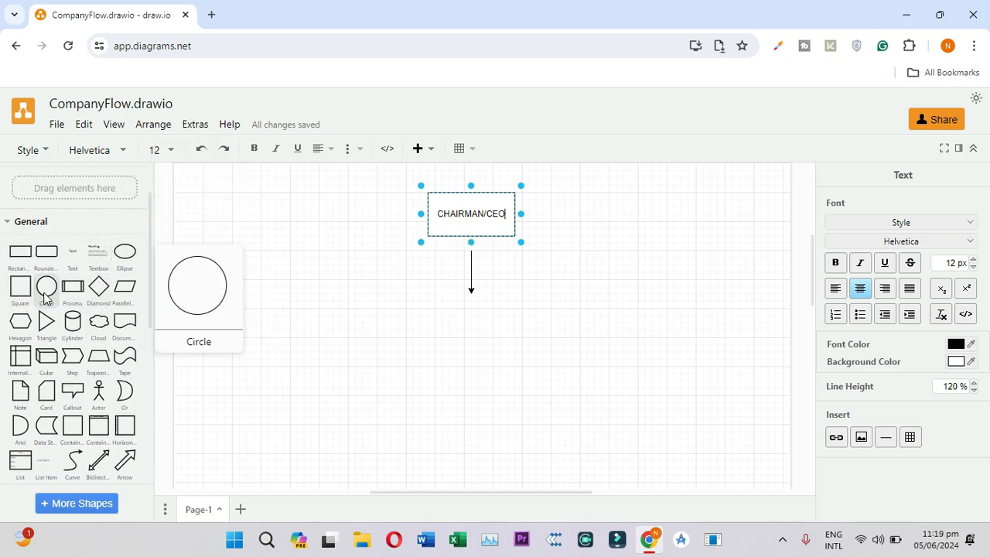
drag(44, 297, 436, 298)
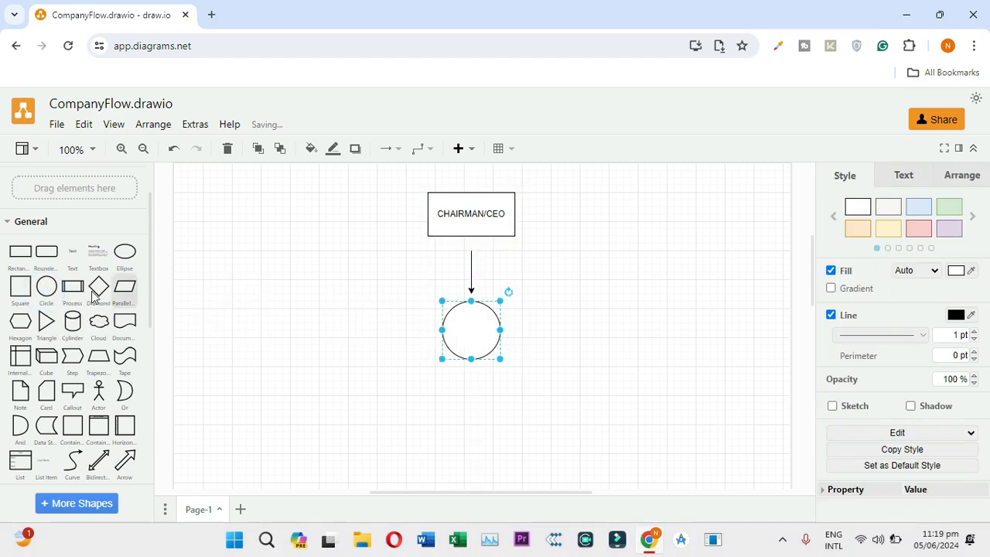
- Place two more circles level with the one under the arrow, one on each side of it
drag(46, 288, 308, 303)
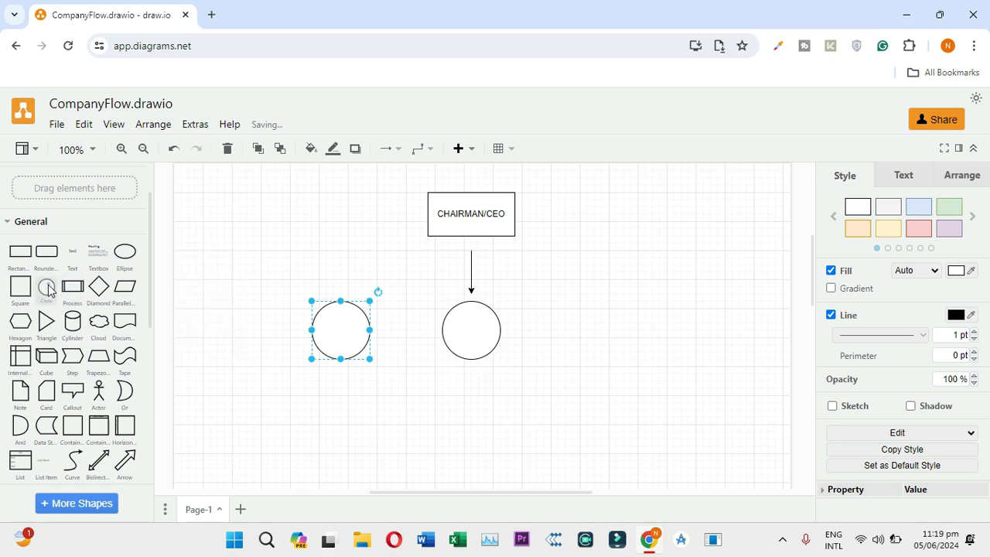
drag(46, 287, 594, 306)
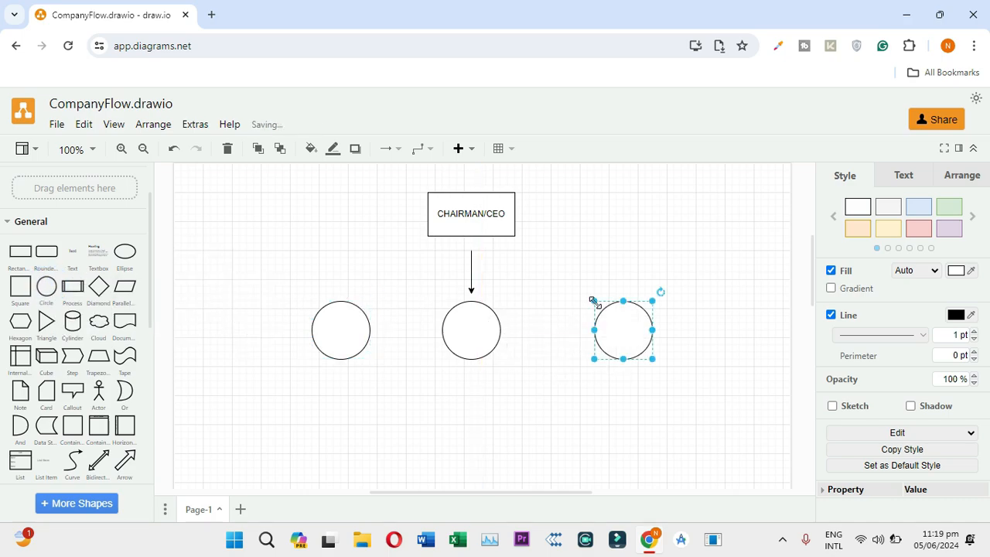
- Label the three circles from left to right LOGISTICS MANAGER, IVMS TEAM LEAD and ACCOUNTANT
double_click(346, 325)
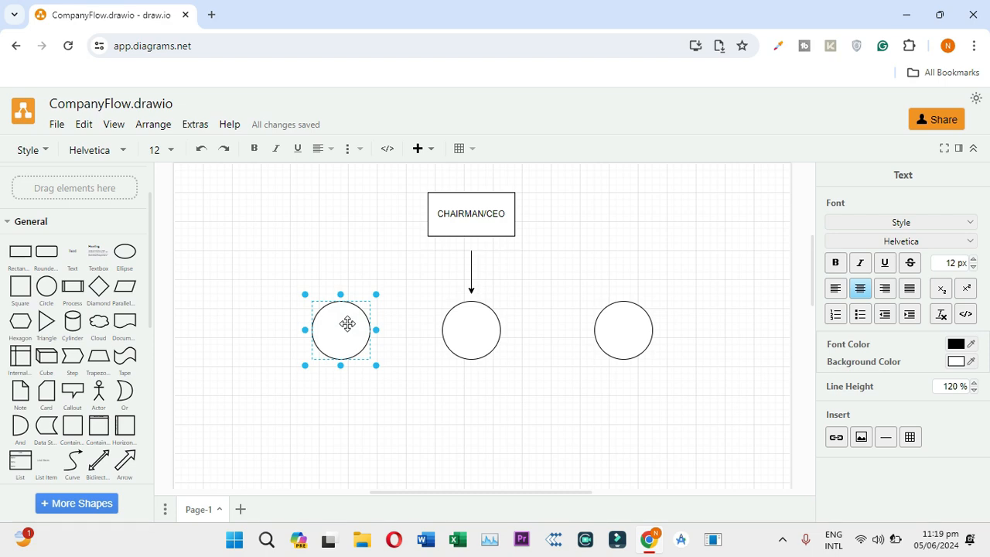
text(LOGISTICS MANAGER)
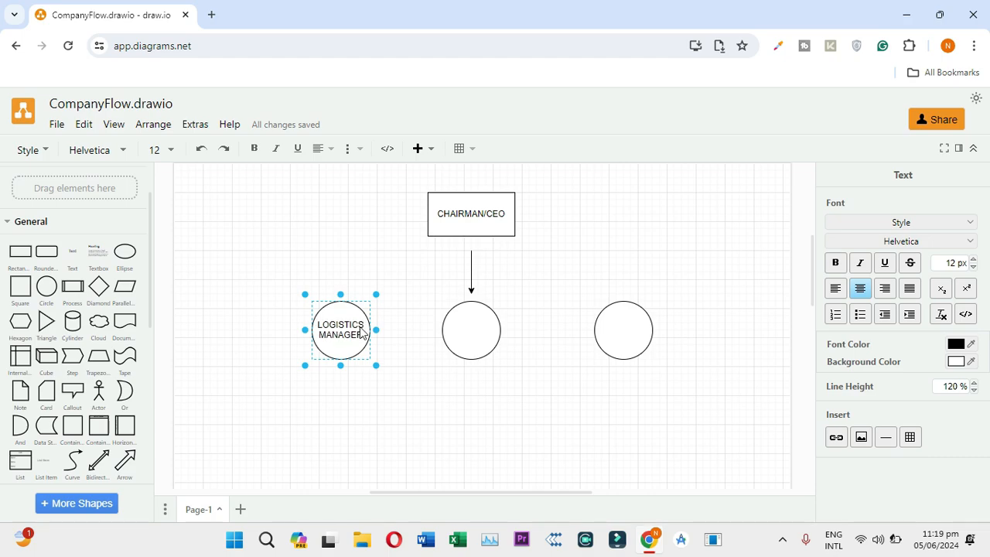
double_click(466, 343)
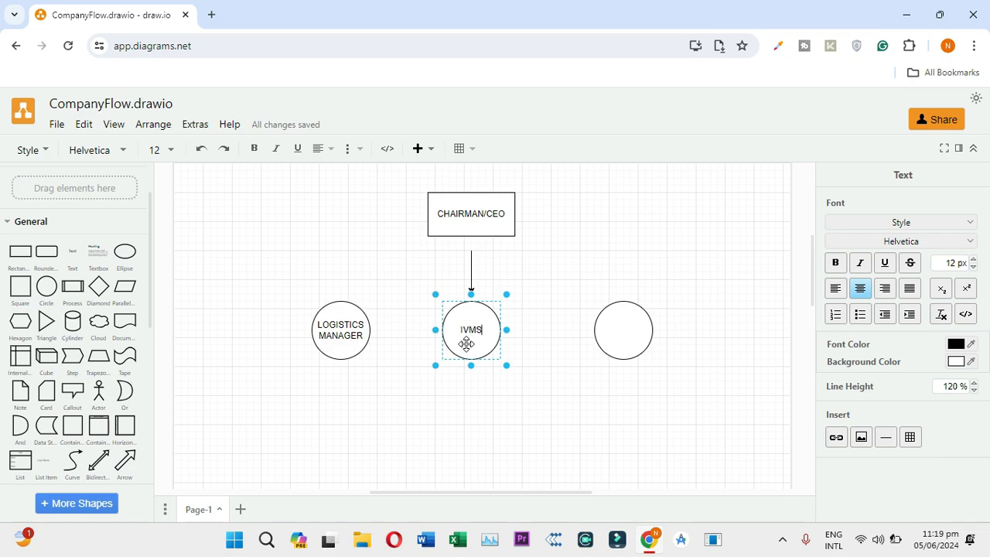
text(IVMS TEAM LEAD)
double_click(614, 329)
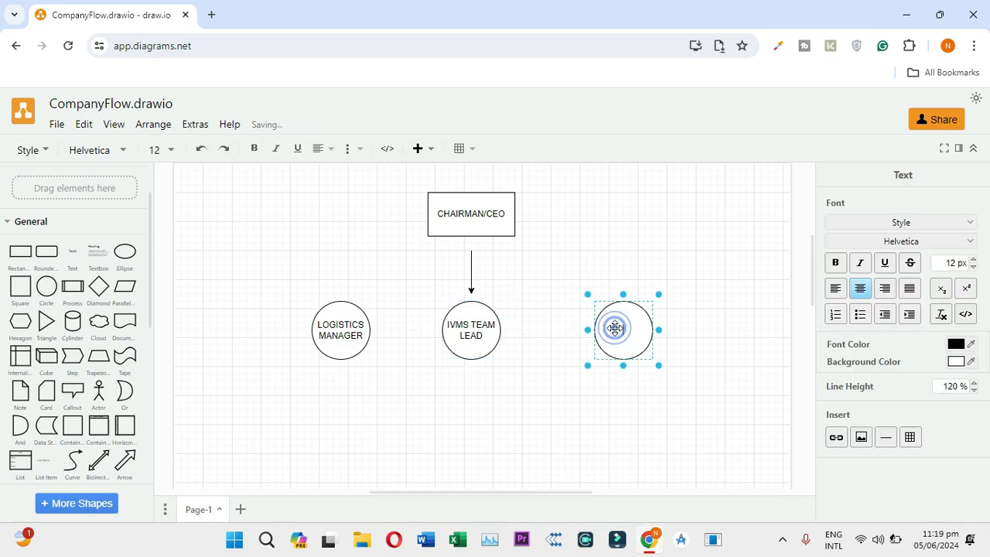
text(AC)
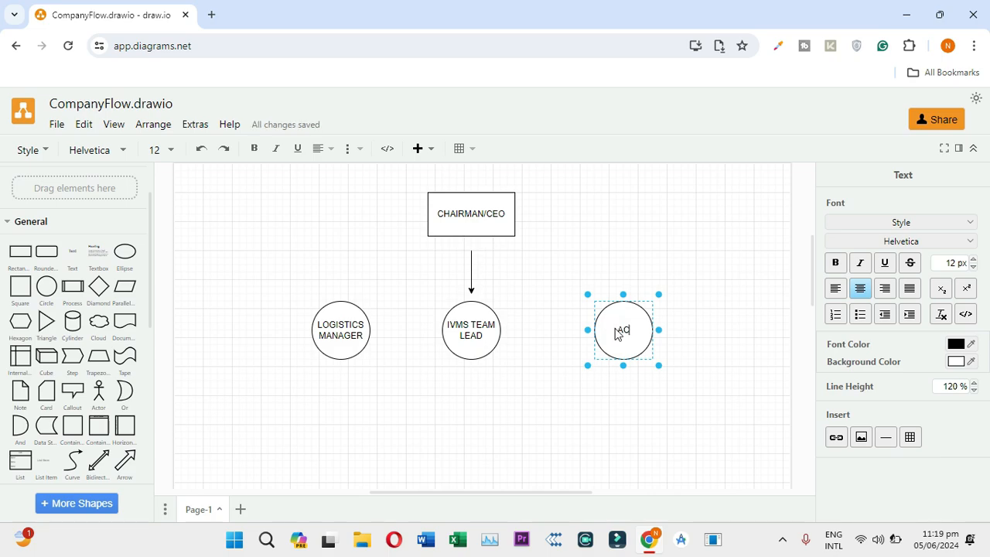
text(COUNTANT)
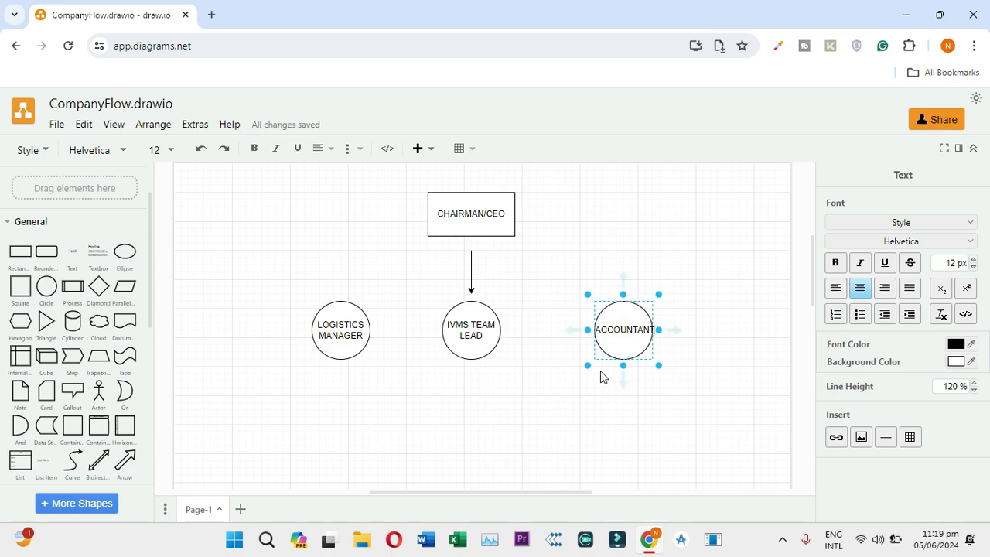
- Move the ACCOUNTANT circle closer to IVMS TEAM LEAD so the three circles are evenly spaced in one row
scroll(474, 403, down, 1)
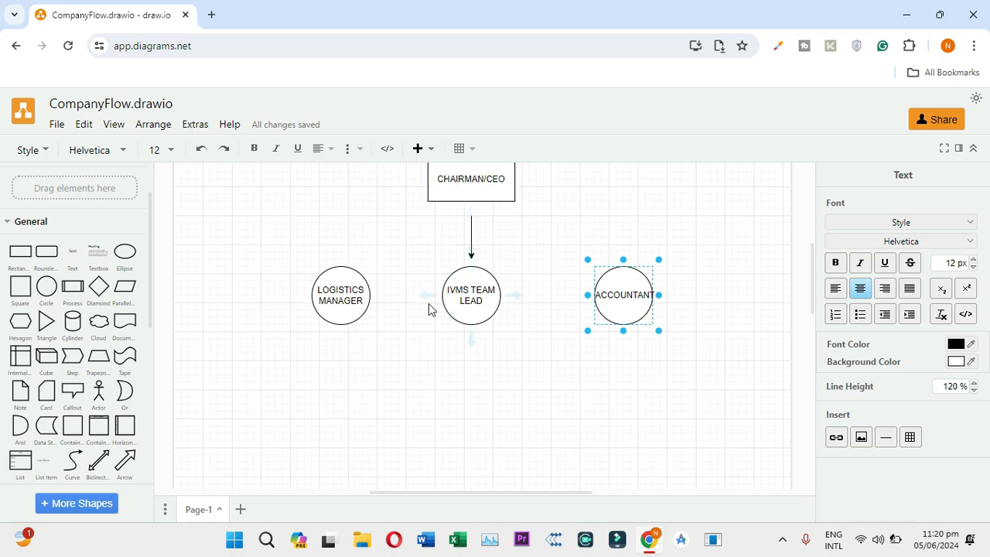
drag(633, 292, 609, 282)
click(713, 334)
click(713, 332)
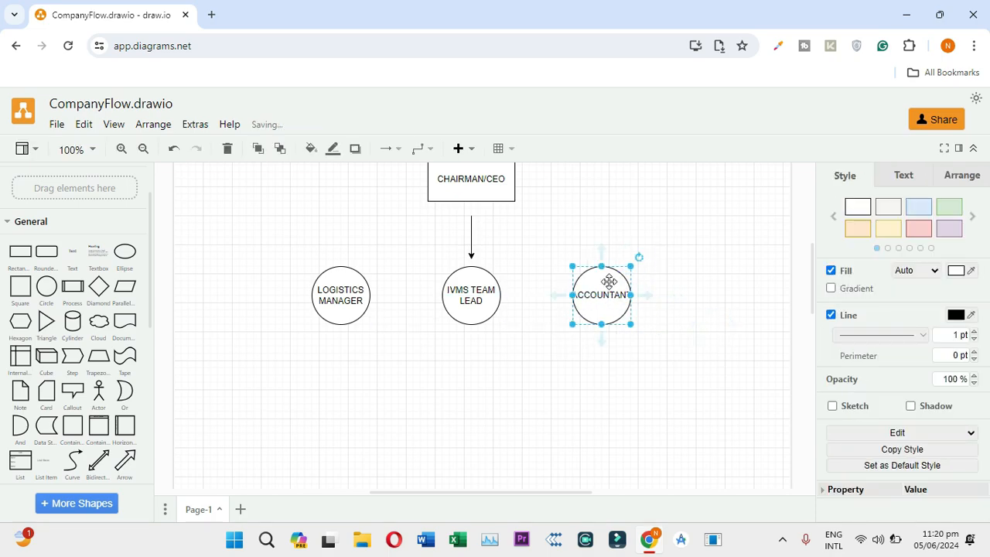
- Insert a bidirectional connector and bend it into a V whose arrowheads point up at the LOGISTICS MANAGER and IVMS TEAM LEAD circles
scroll(99, 402, down, 1)
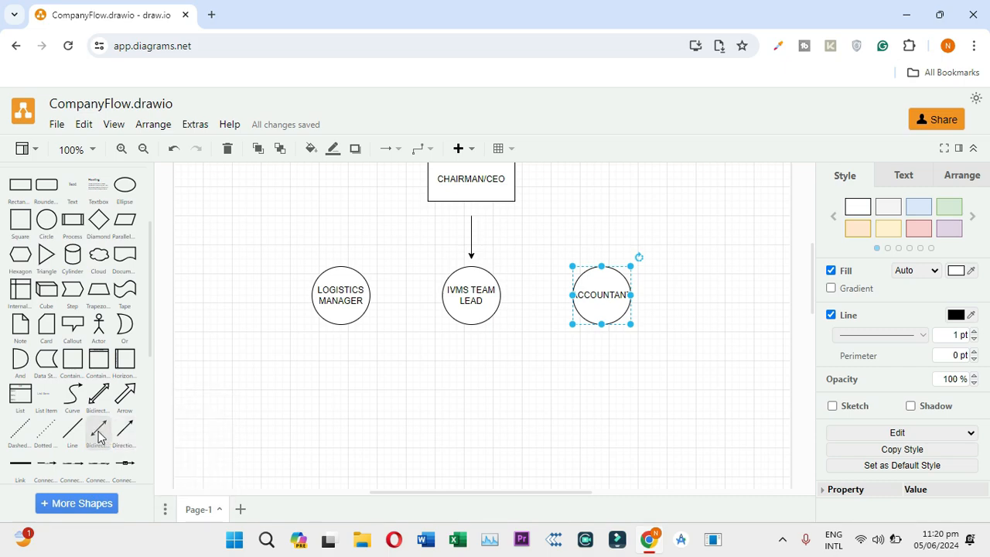
click(98, 432)
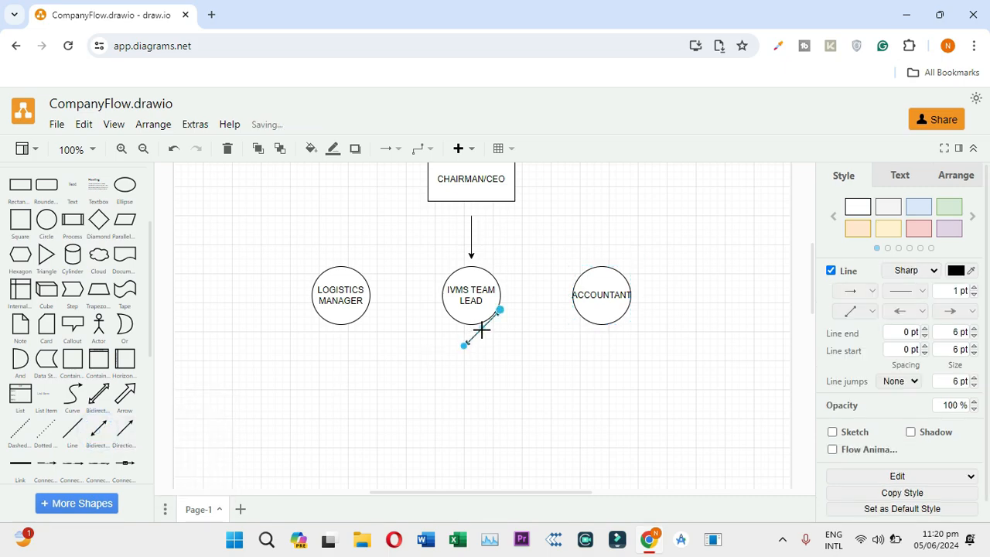
drag(481, 327, 387, 350)
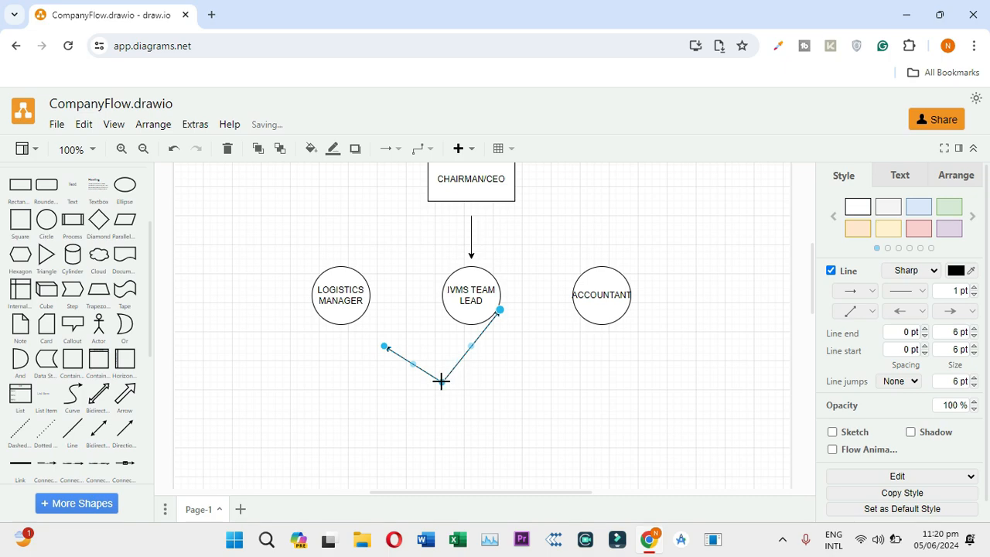
drag(441, 381, 457, 403)
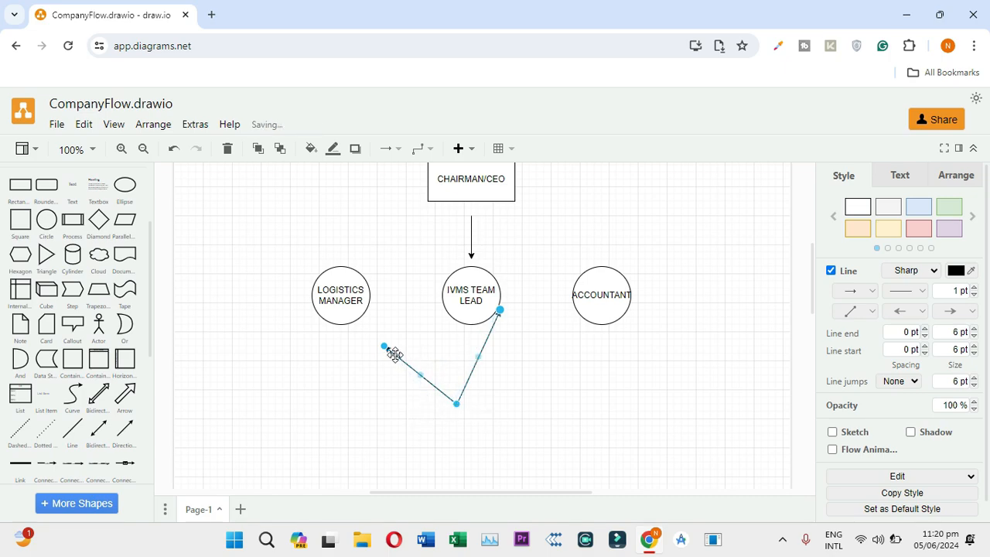
drag(386, 352, 350, 333)
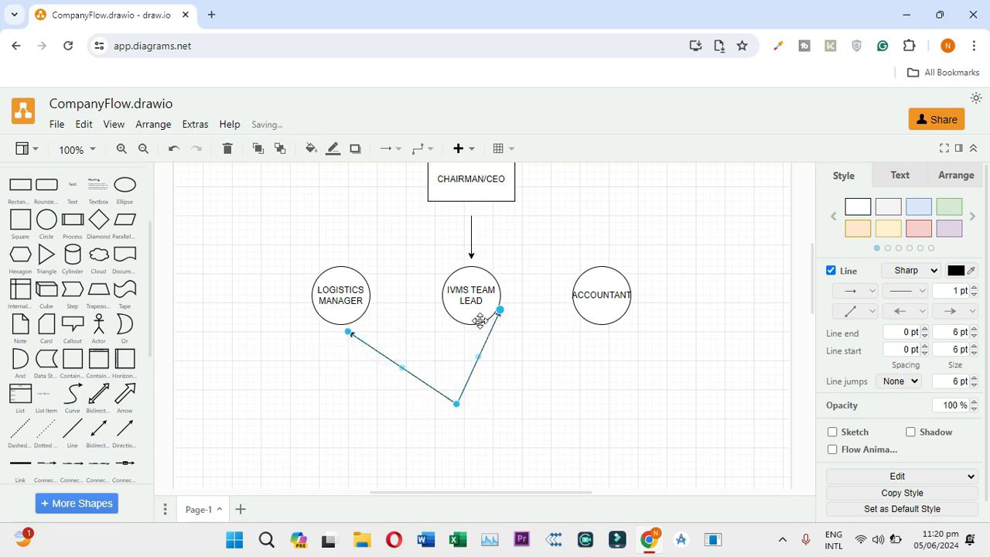
drag(500, 317, 470, 333)
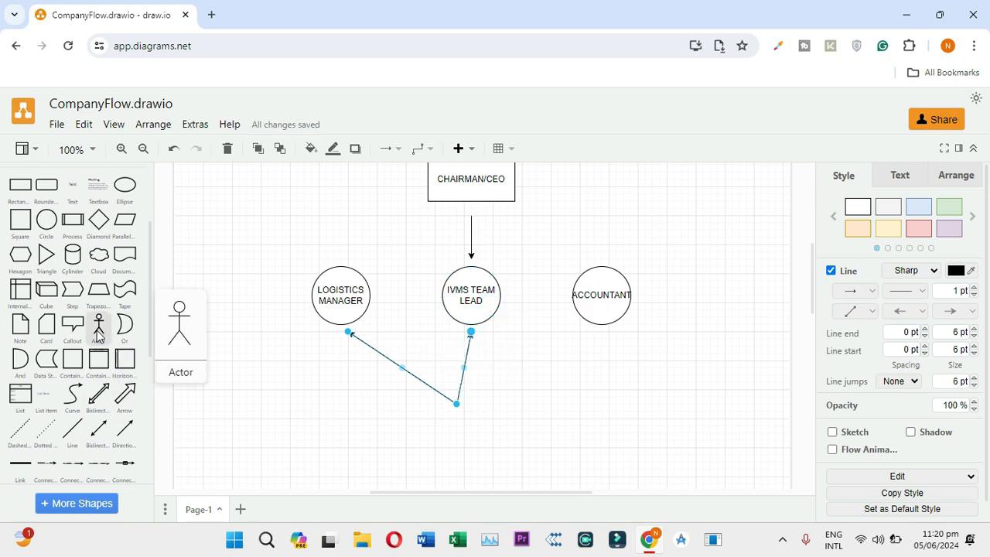
- Place an Actor figure directly below the tip of the V-shaped connector
drag(98, 329, 453, 426)
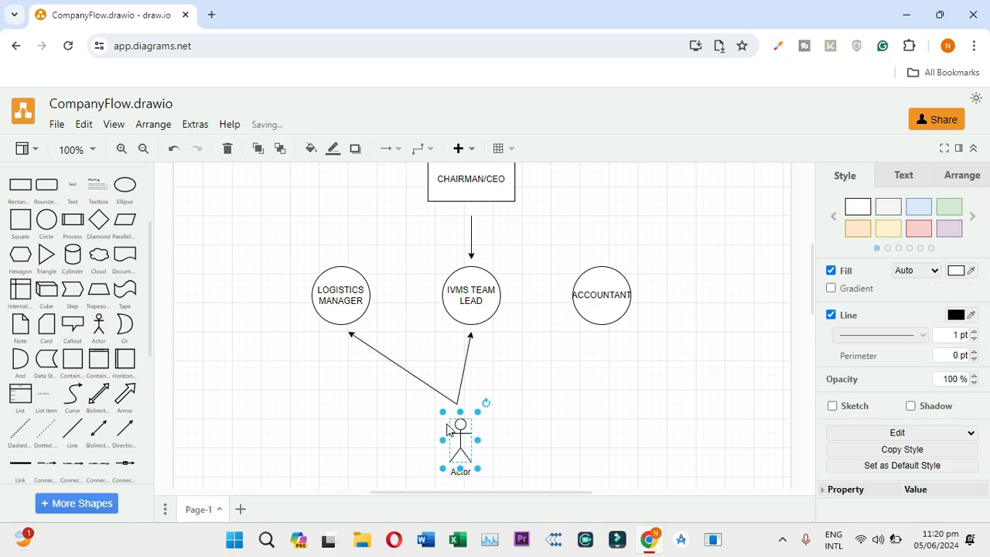
double_click(462, 476)
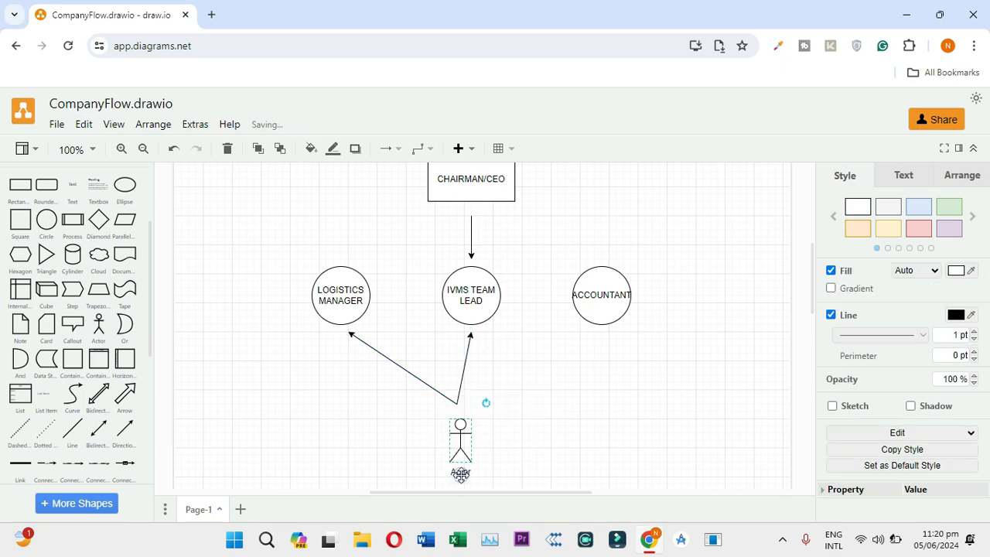
click(398, 458)
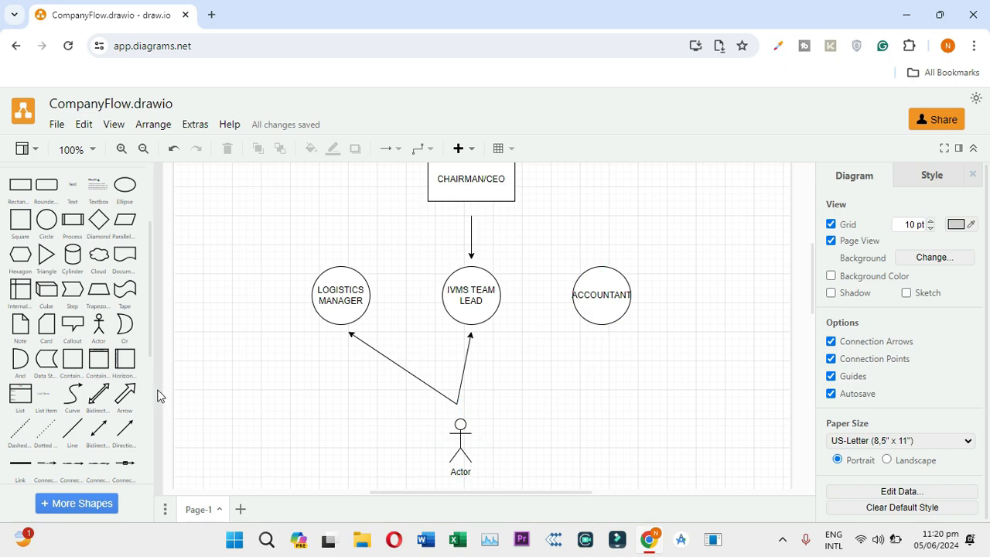
- Add a directional connector slanting down from below the ACCOUNTANT circle and place a Card shape at its arrowhead
mouse_move(124, 437)
drag(123, 437, 601, 333)
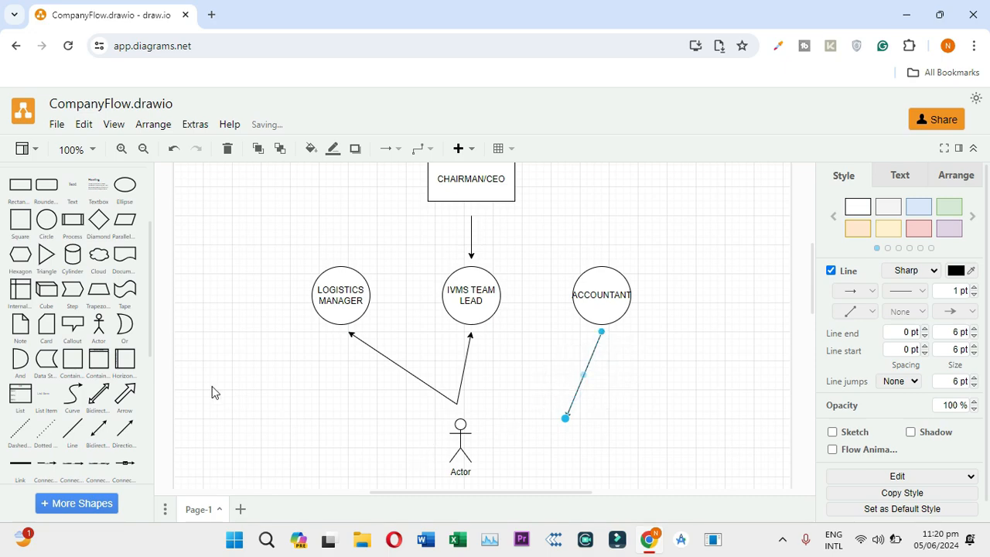
mouse_move(100, 344)
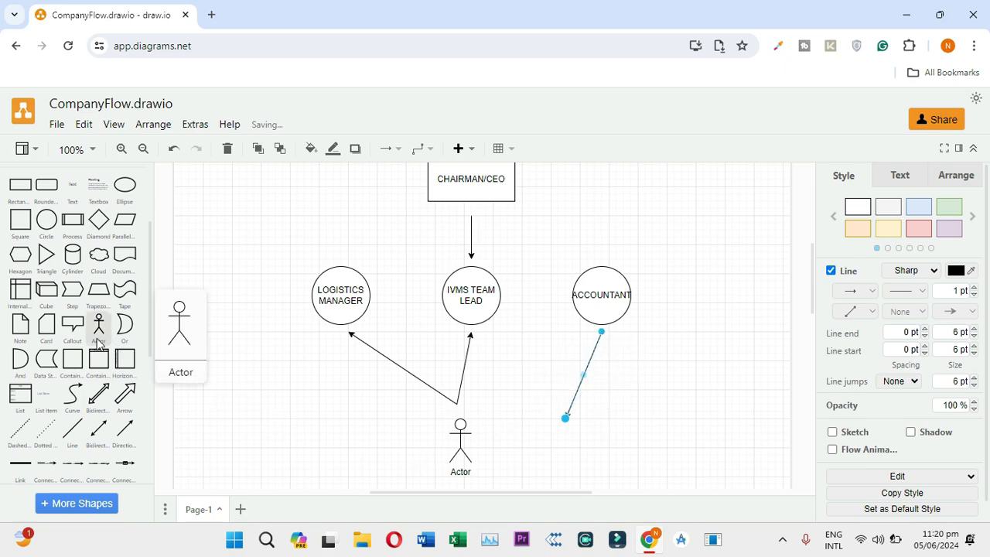
drag(46, 329, 535, 425)
scroll(698, 379, down, 3)
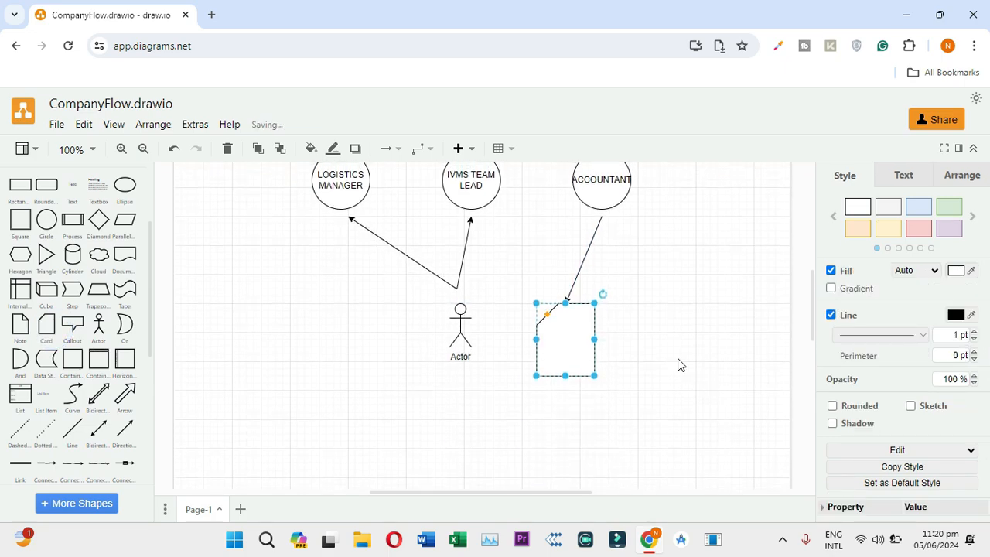
click(677, 365)
scroll(677, 365, up, 4)
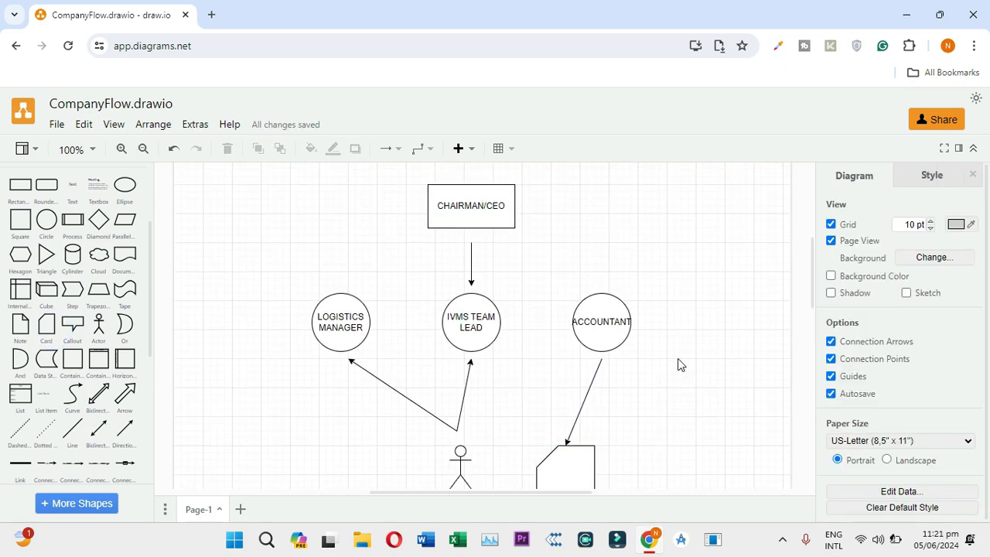